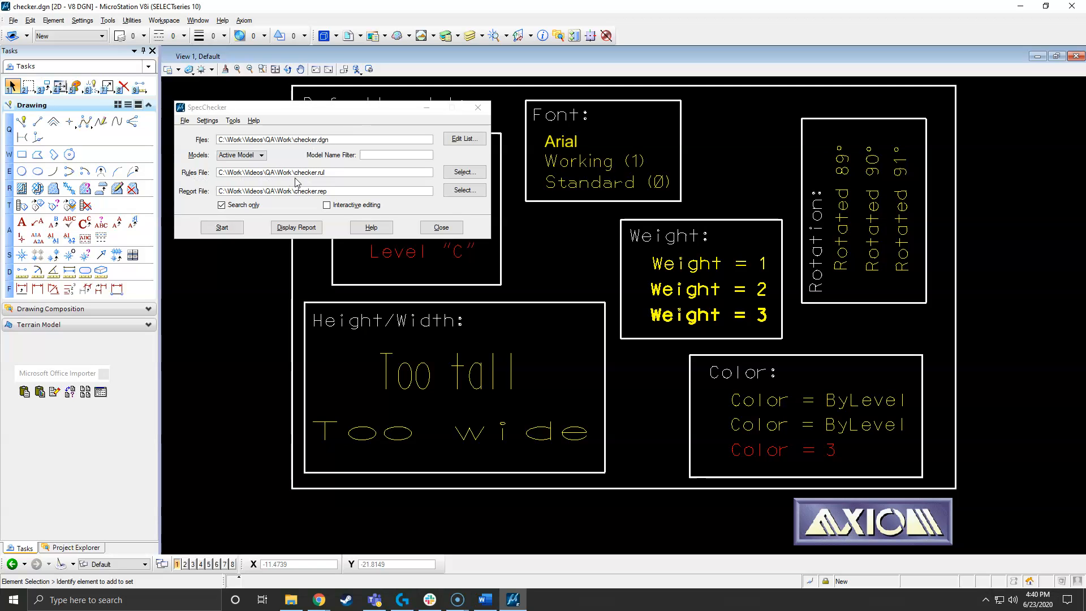
# - Close SpecChecker and open RuleManager for V8 to prepare a rules file for the drawing
pyautogui.doubleClick(341, 179)
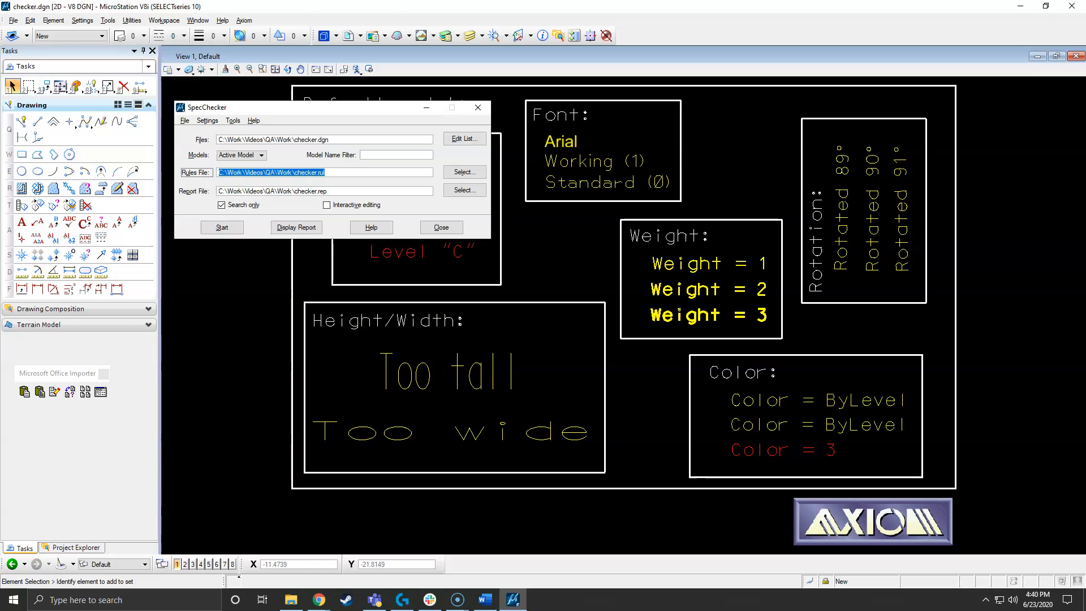
pyautogui.click(477, 108)
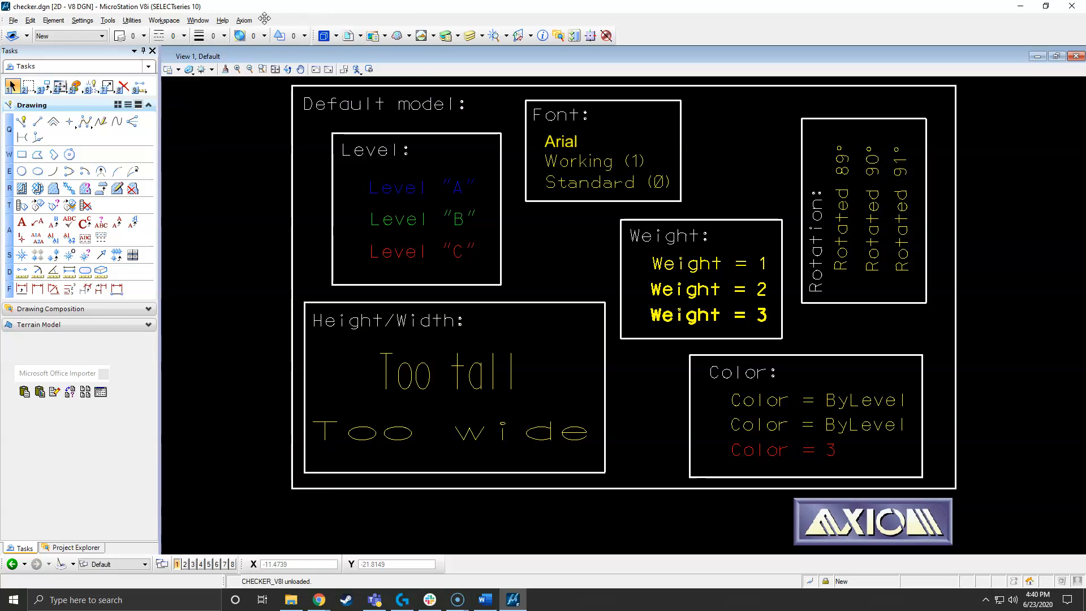
pyautogui.click(244, 20)
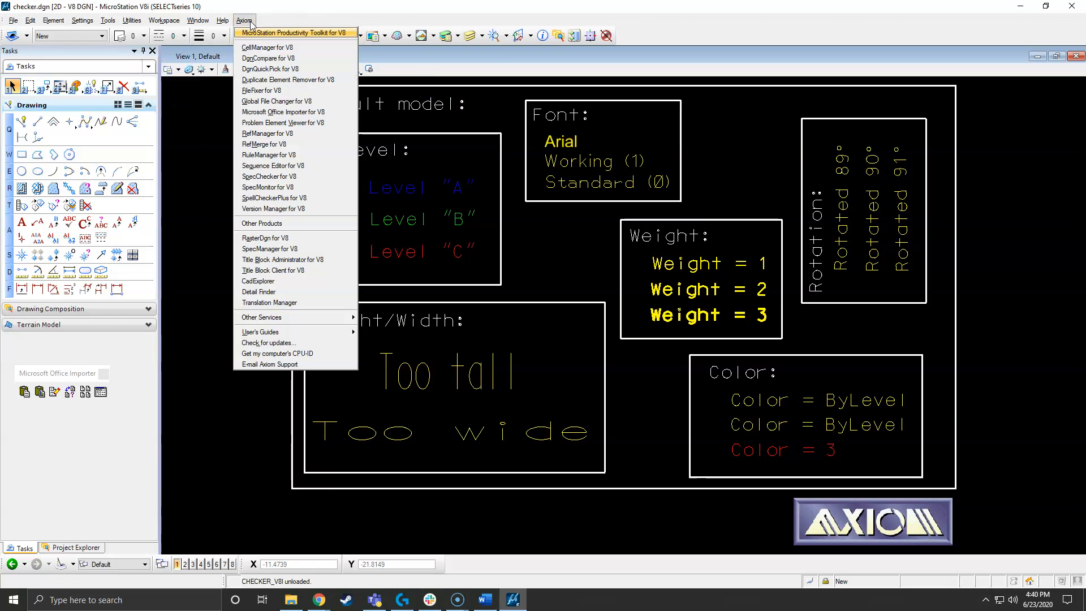
pyautogui.click(267, 154)
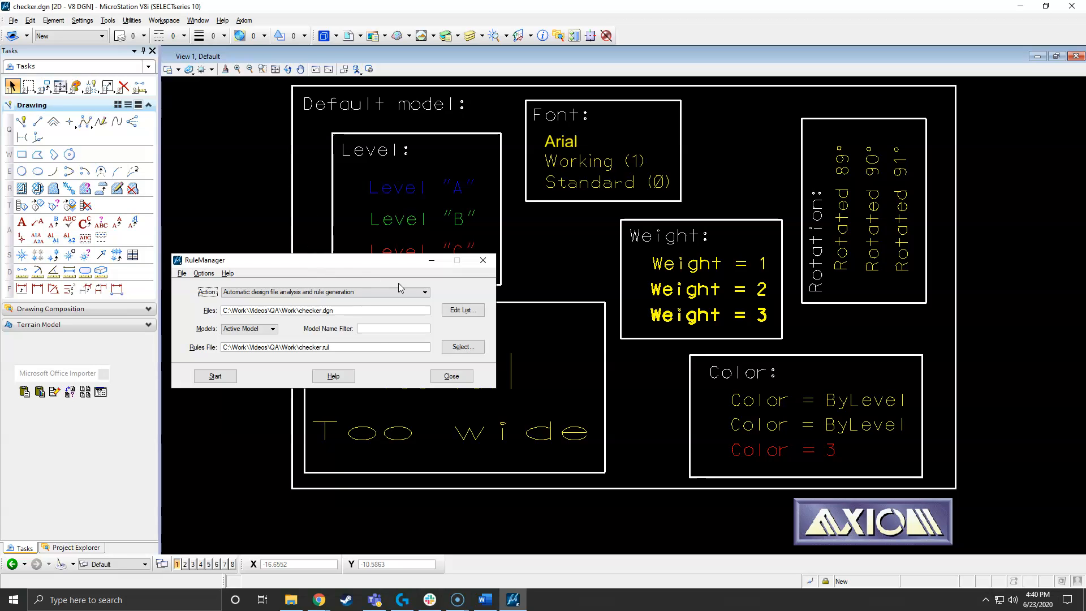
# - Review RuleManager's available actions, keeping automatic design file analysis and rule generation selected
pyautogui.click(424, 293)
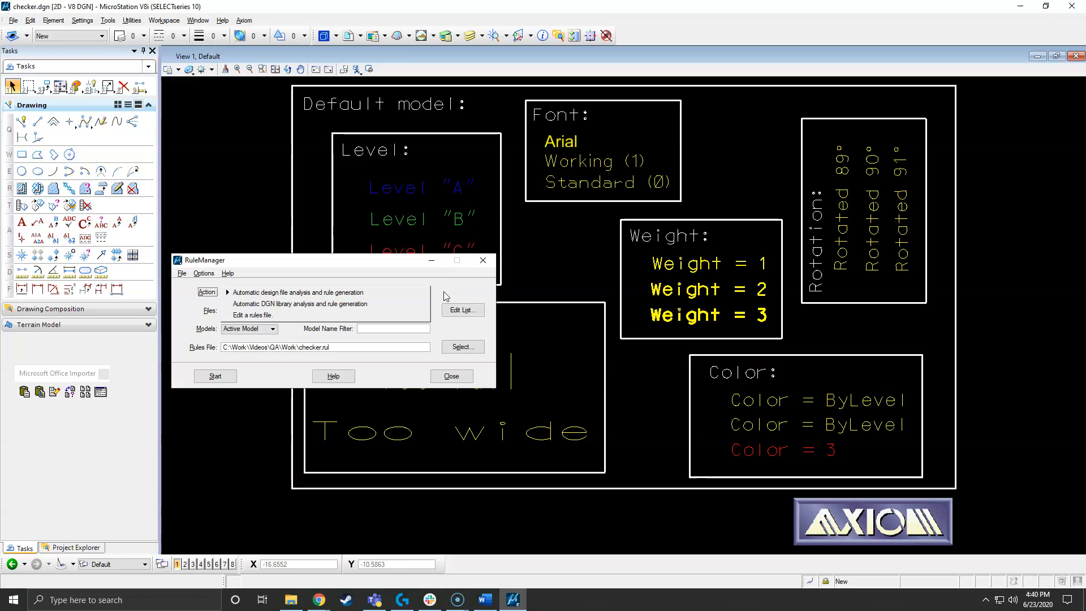
pyautogui.click(444, 290)
pyautogui.click(343, 310)
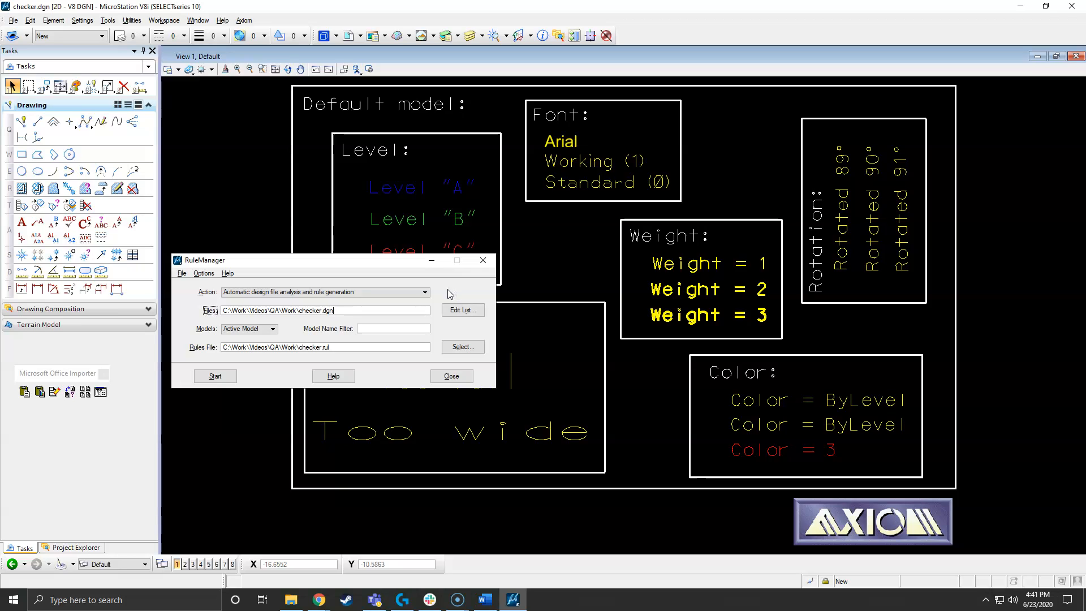
pyautogui.click(424, 292)
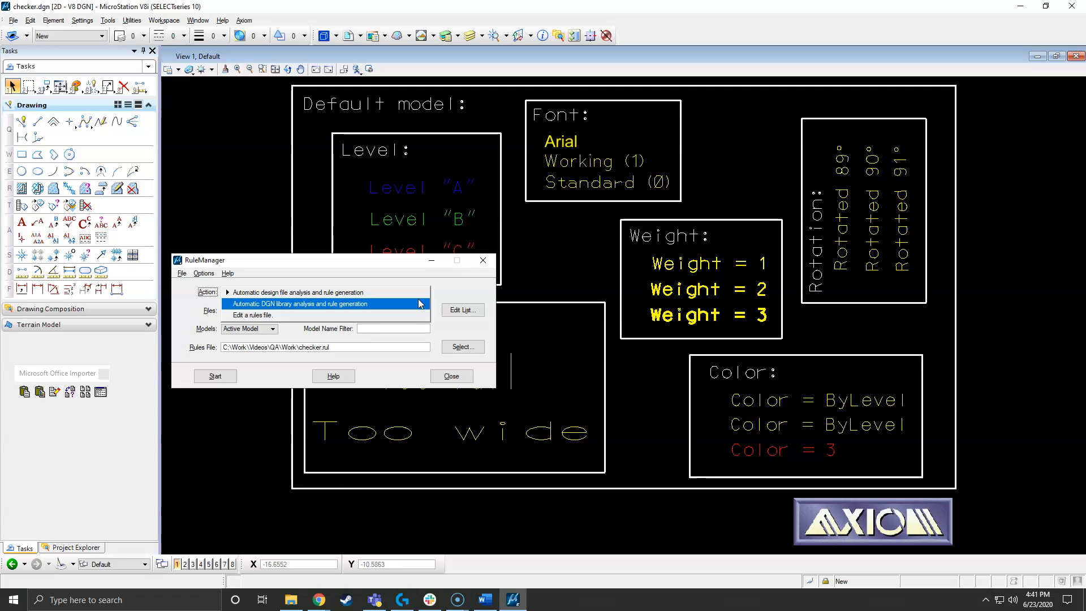
pyautogui.click(446, 294)
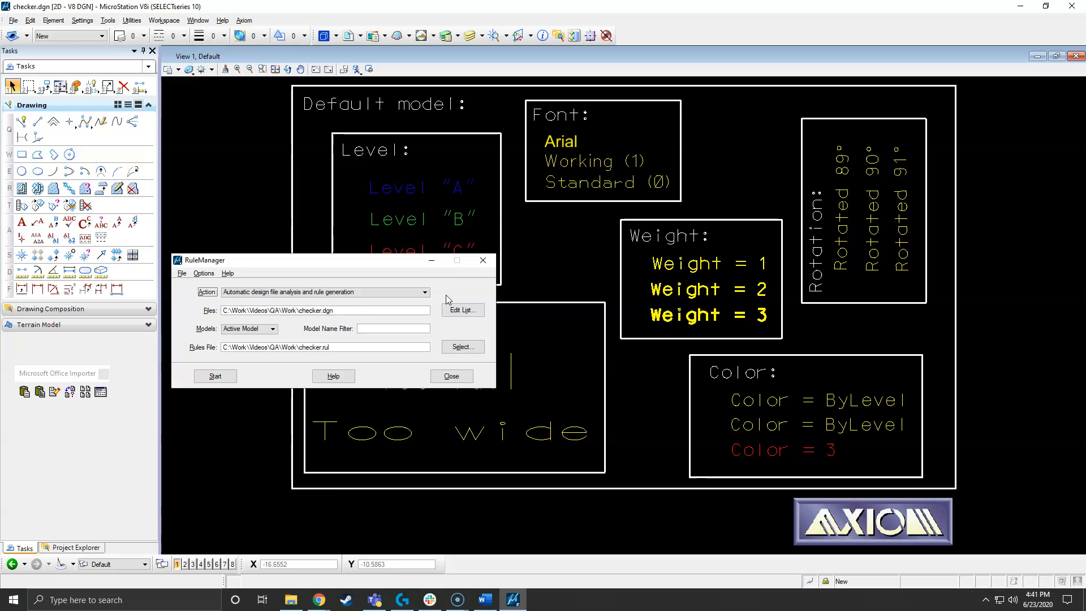
pyautogui.click(425, 292)
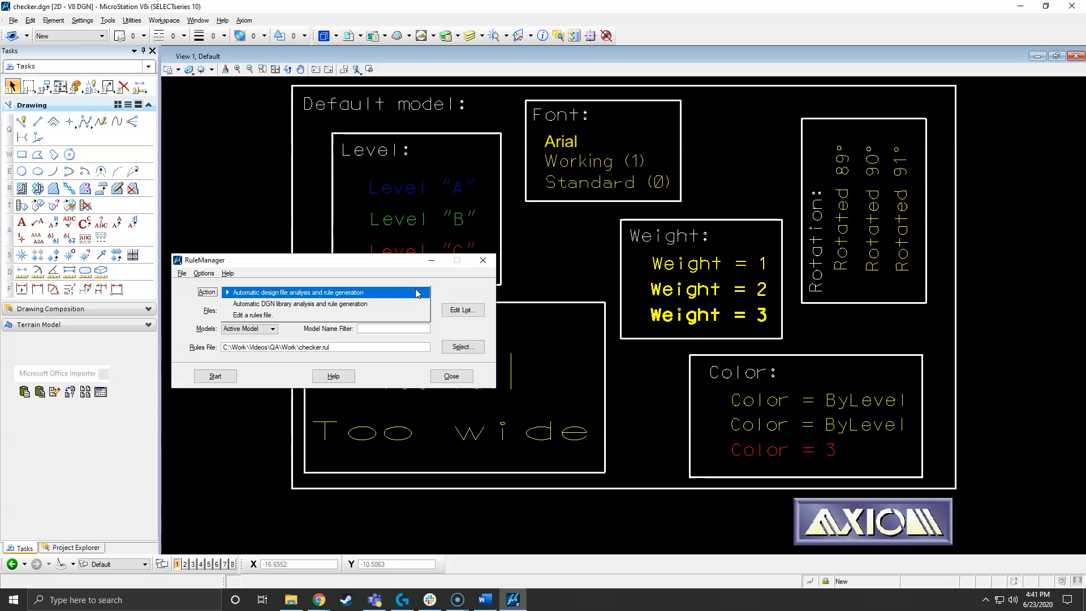
pyautogui.click(474, 288)
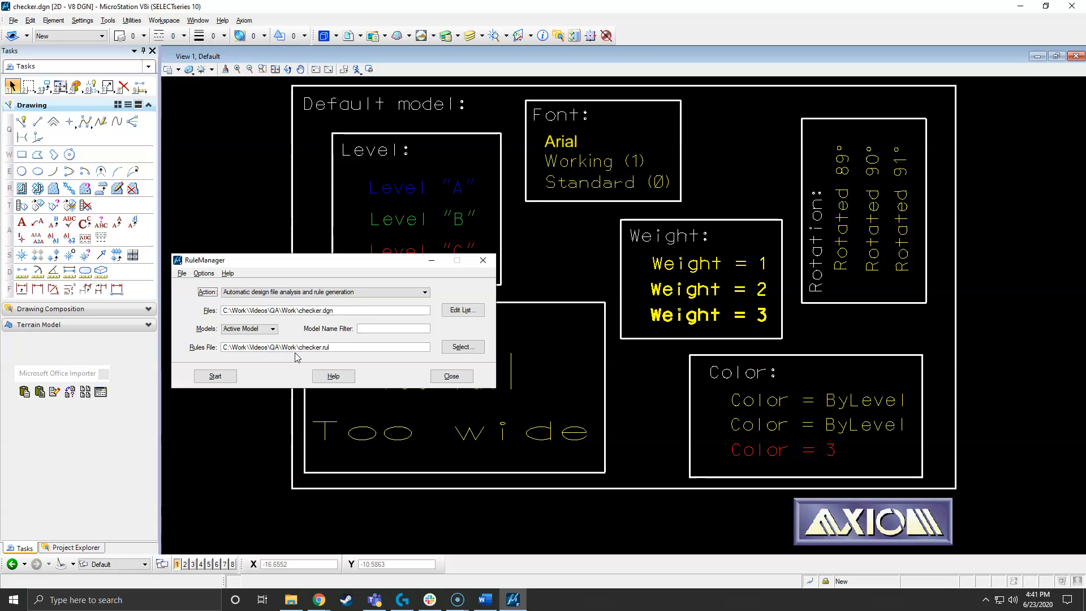
# - Generate the rules file checker.rul from the active model of checker.dgn and check the Work folder for it
pyautogui.click(291, 600)
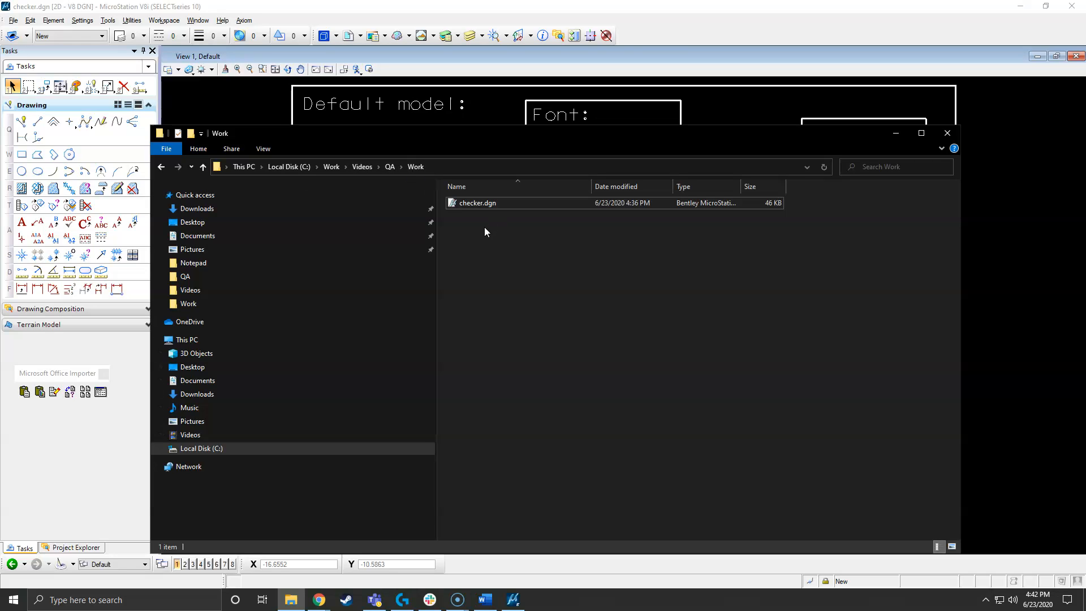
pyautogui.click(690, 27)
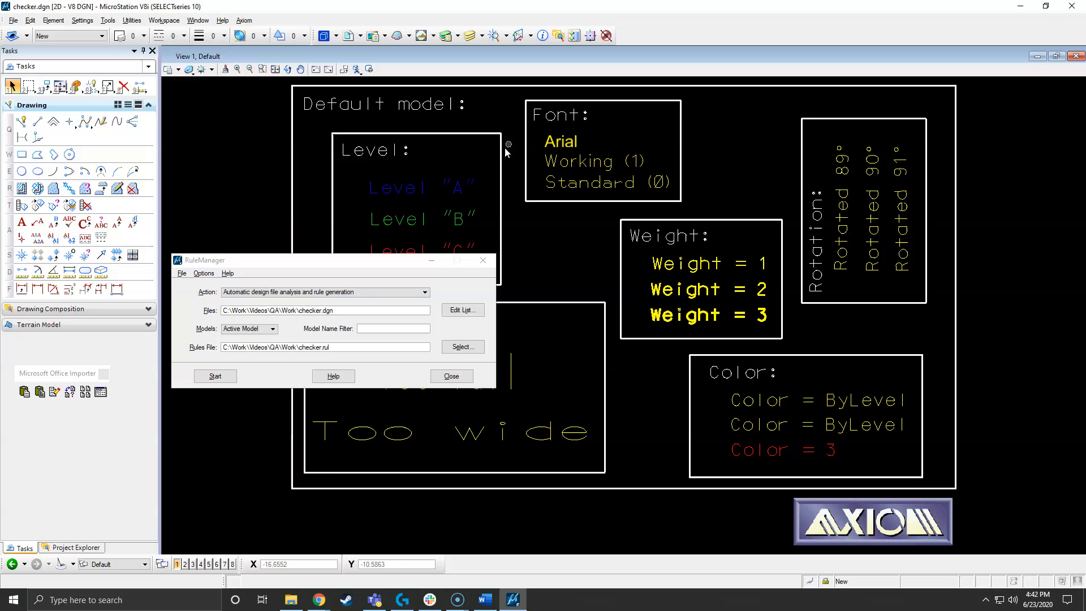
pyautogui.click(391, 260)
pyautogui.click(226, 373)
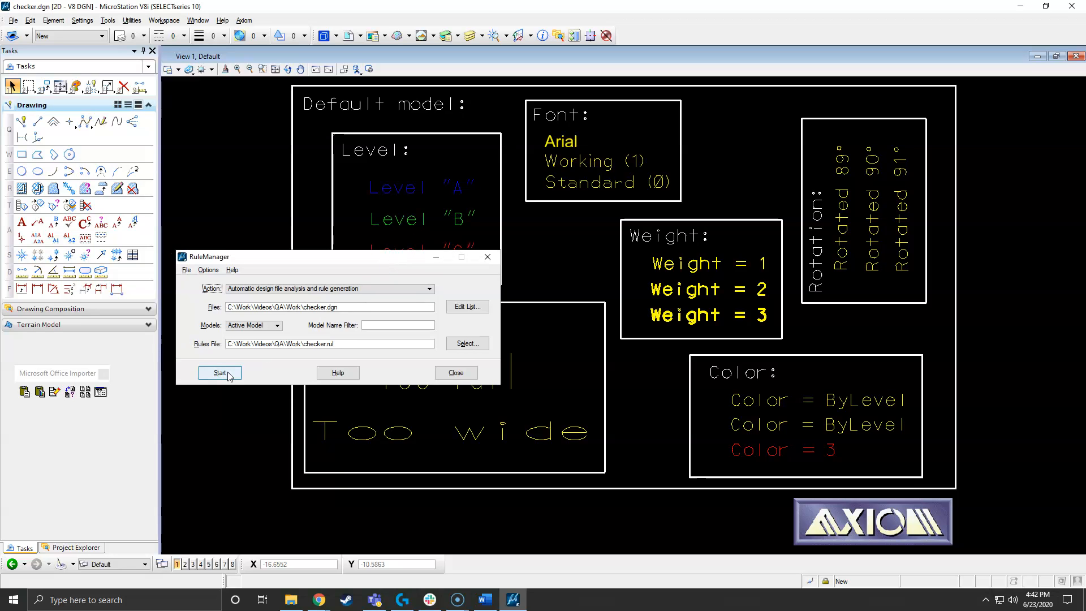
pyautogui.click(220, 373)
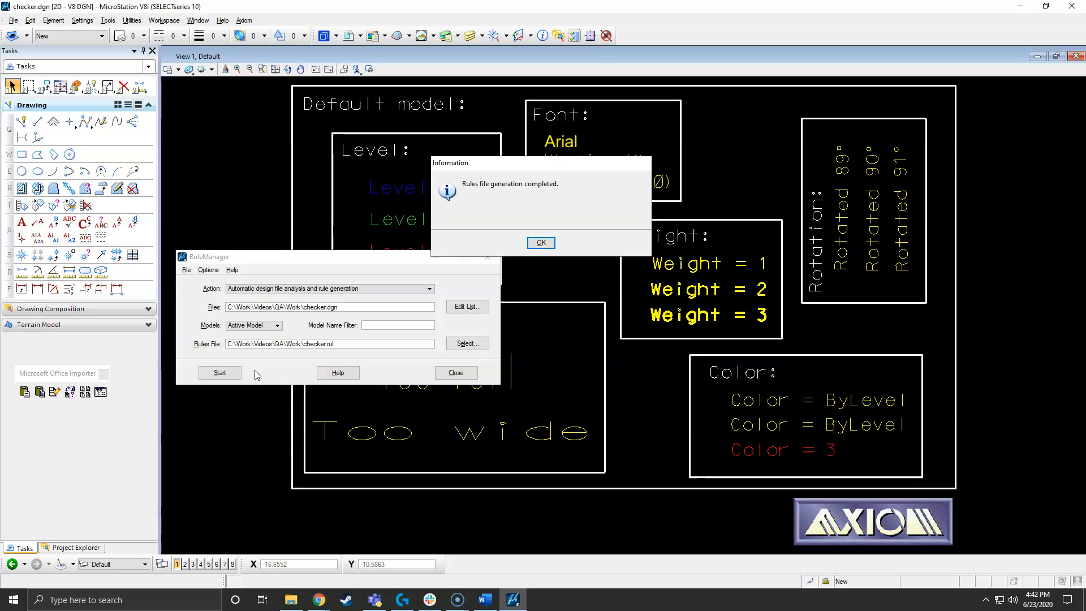
pyautogui.click(546, 244)
pyautogui.click(291, 599)
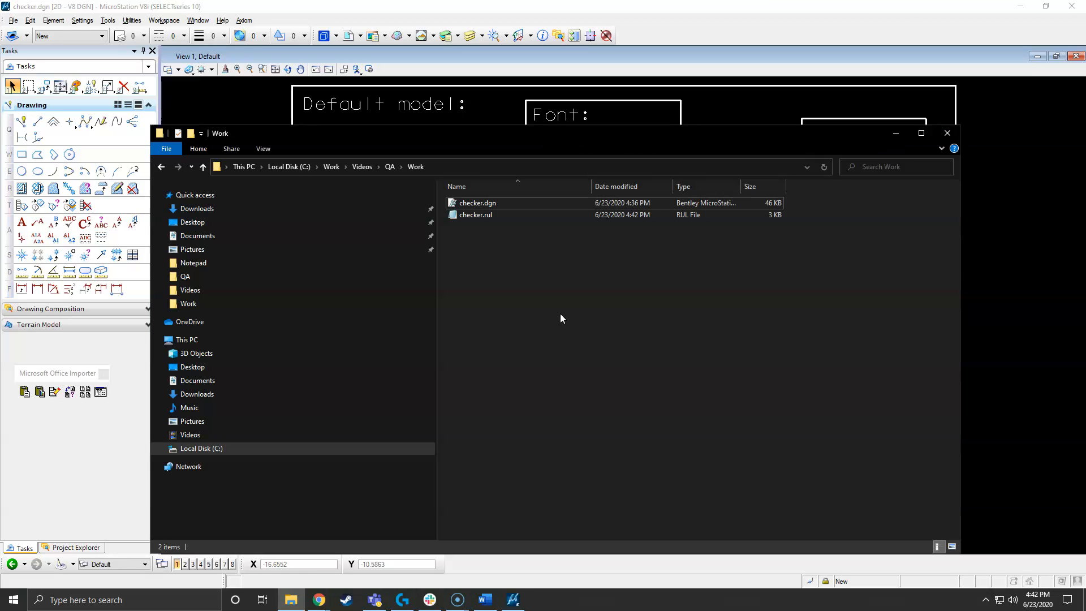
pyautogui.click(688, 32)
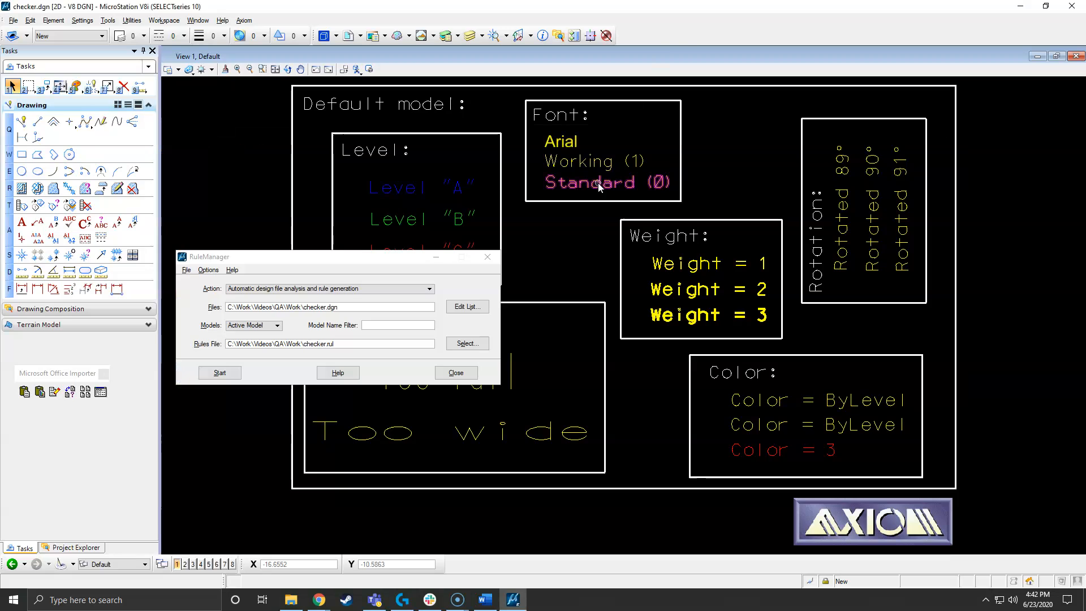
# - Close RuleManager and run a search-only SpecChecker check of checker.dgn's active model against checker.rul
pyautogui.click(488, 257)
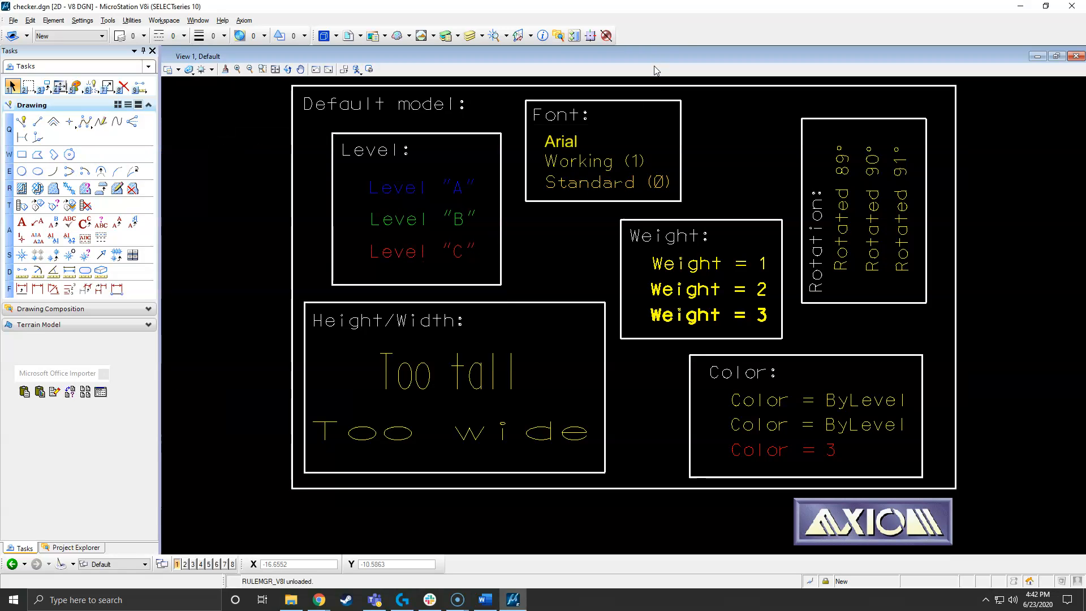
pyautogui.click(244, 20)
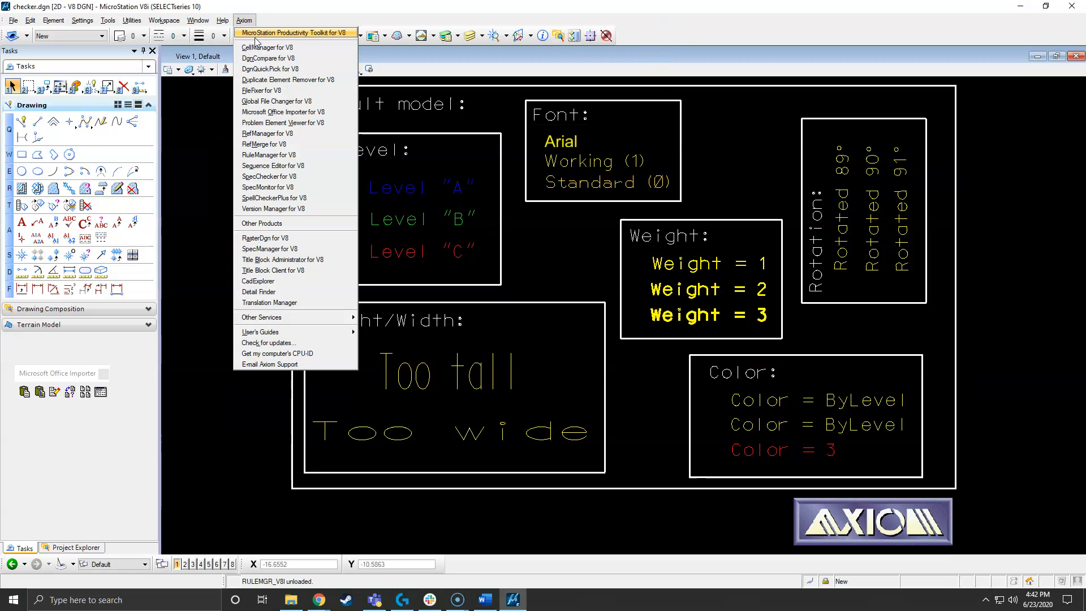
pyautogui.click(264, 177)
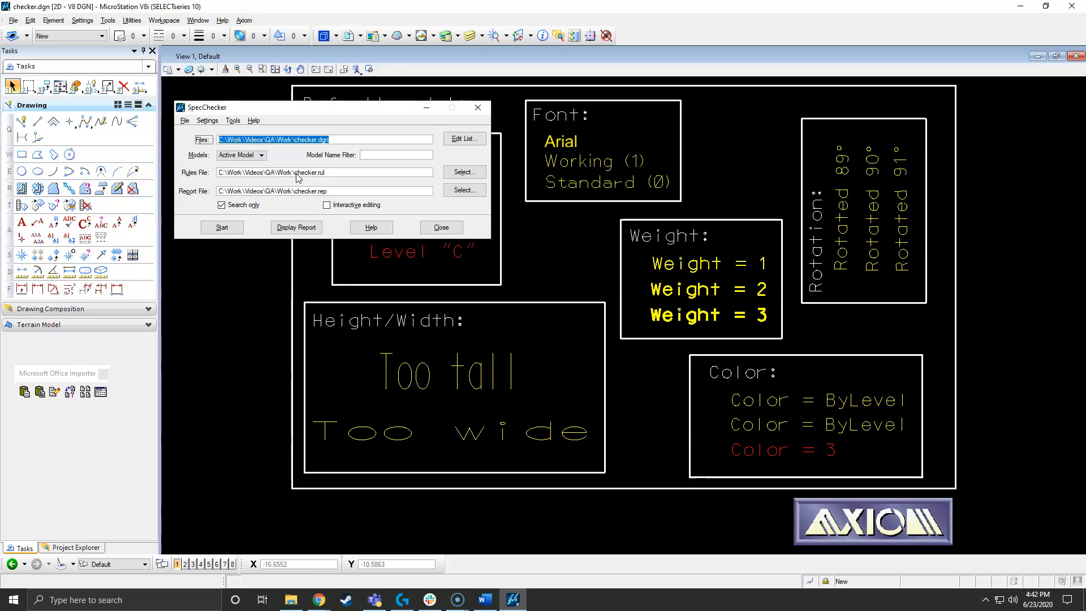
pyautogui.click(338, 141)
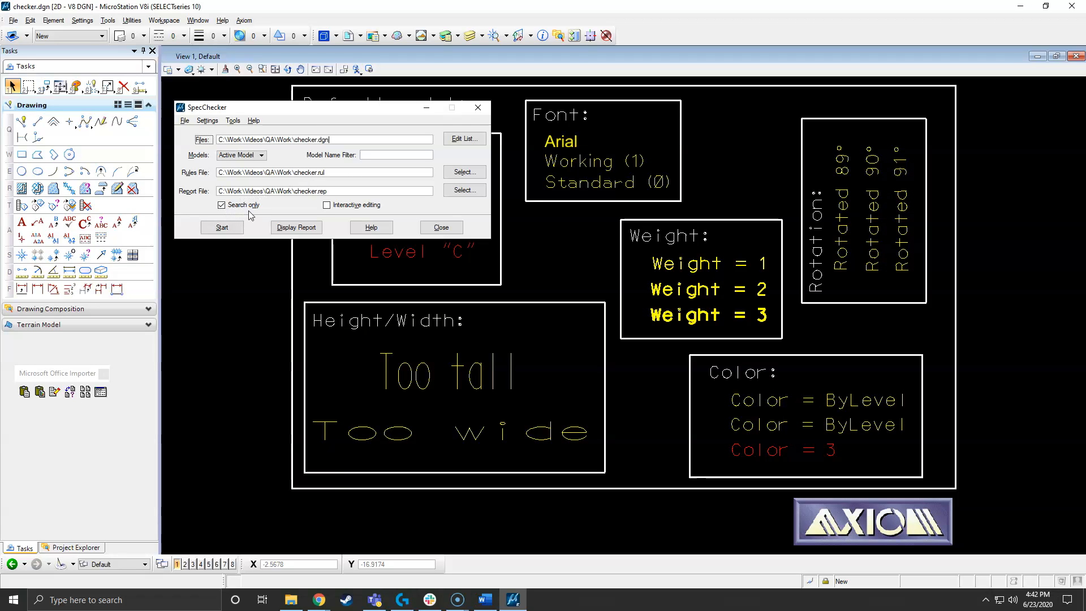
pyautogui.click(222, 228)
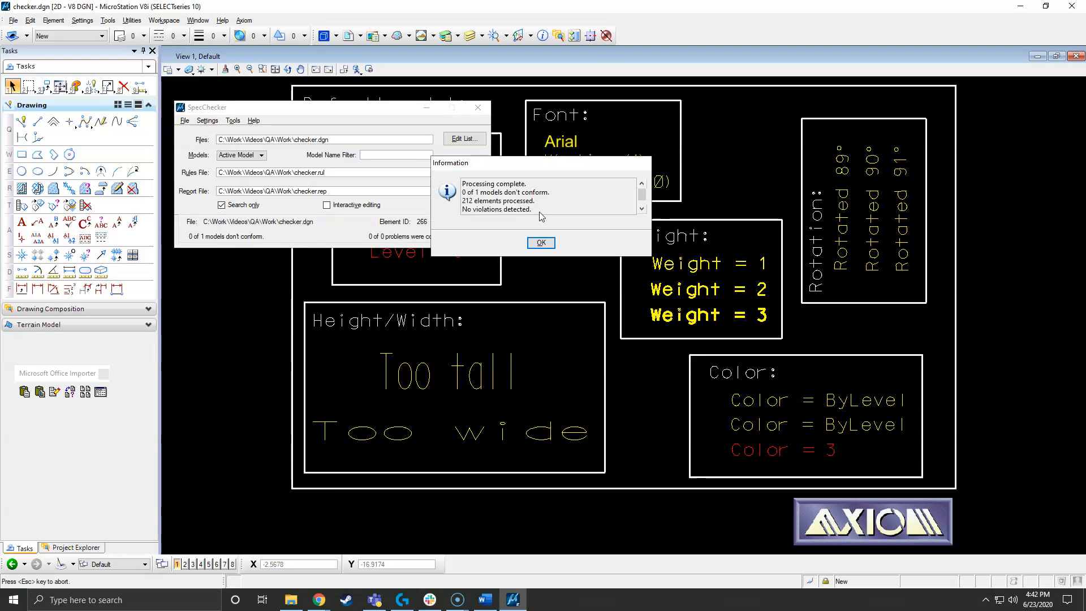
pyautogui.click(541, 242)
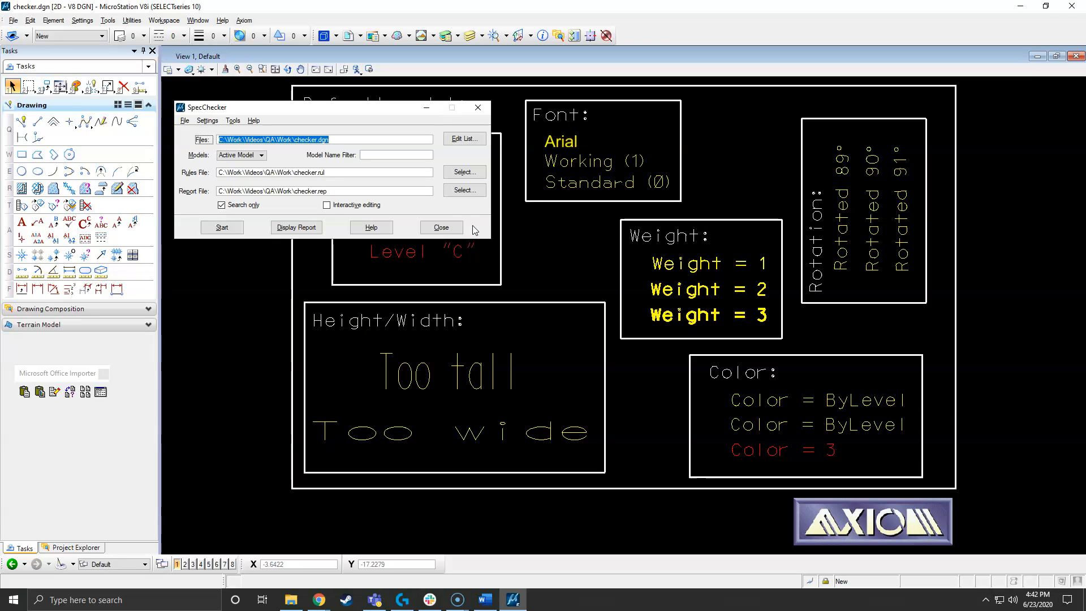
# - Examine the drawing's levels and their usage in Level Manager
pyautogui.click(436, 21)
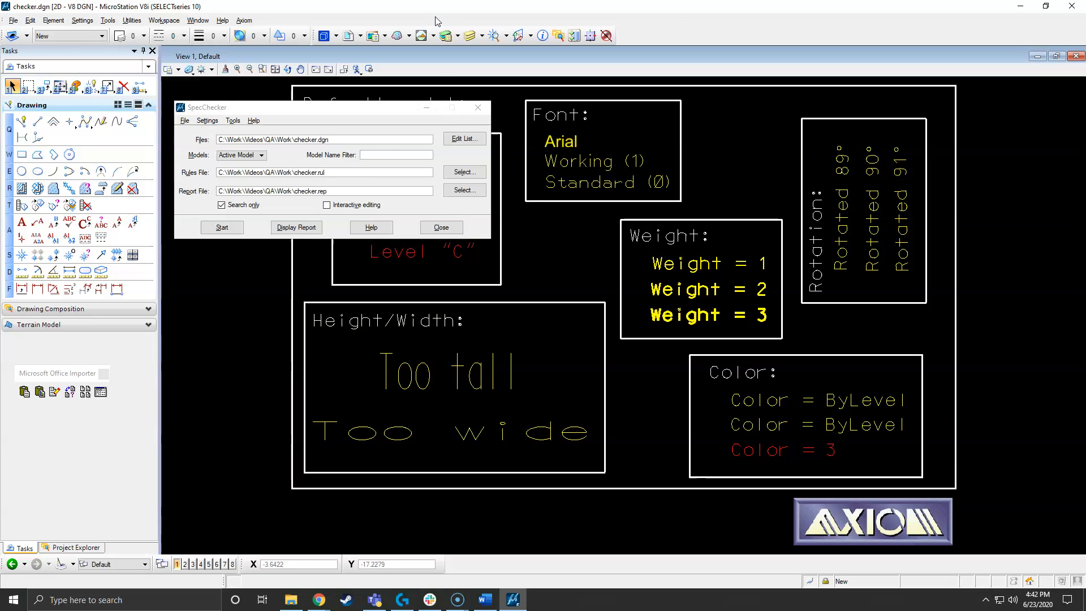
pyautogui.click(446, 36)
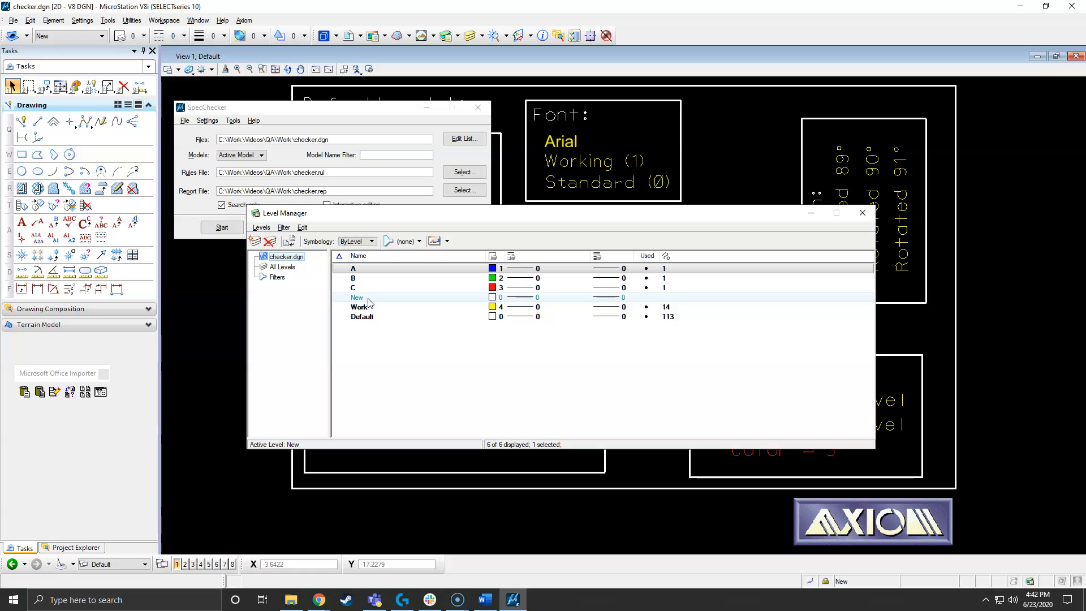
pyautogui.click(862, 213)
# - Draw a three-segment zigzag SmartLine on level New beside the Height/Width box, and a separate single-segment line below it
pyautogui.click(24, 120)
pyautogui.click(211, 286)
pyautogui.click(244, 319)
pyautogui.click(205, 327)
pyautogui.click(226, 352)
pyautogui.rightClick(225, 352)
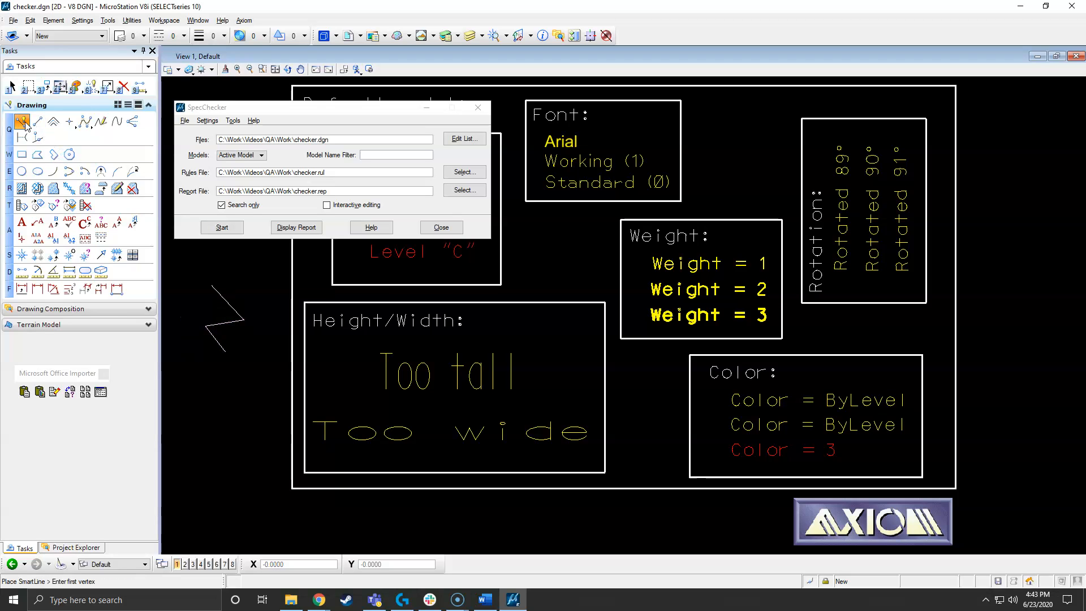
pyautogui.click(198, 411)
pyautogui.click(232, 445)
pyautogui.rightClick(232, 445)
# - Rerun the search-only SpecChecker check on checker.dgn with the two new lines included
pyautogui.click(352, 131)
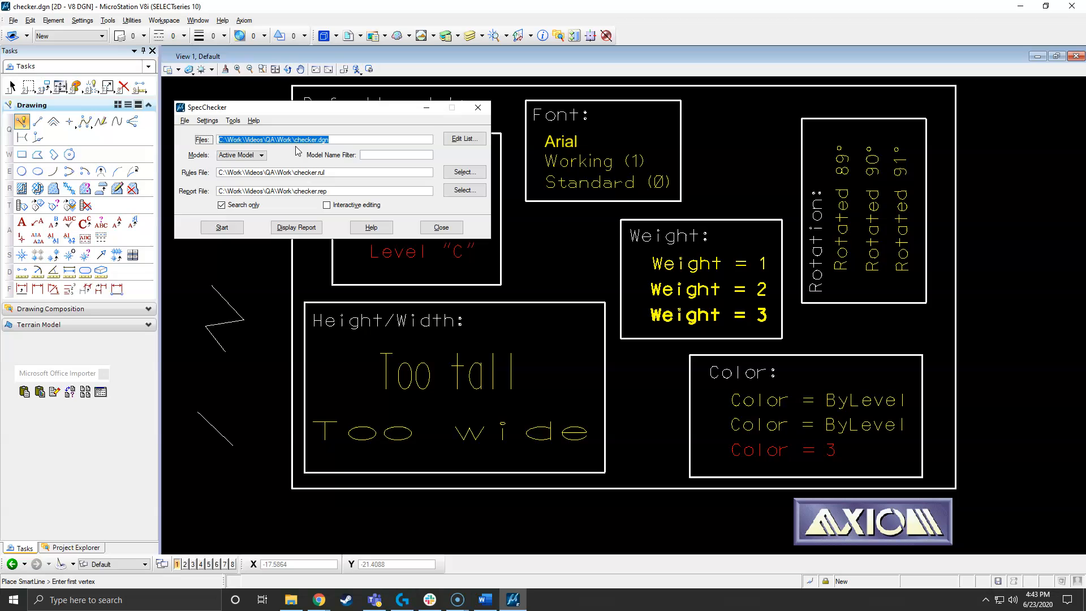
pyautogui.click(222, 227)
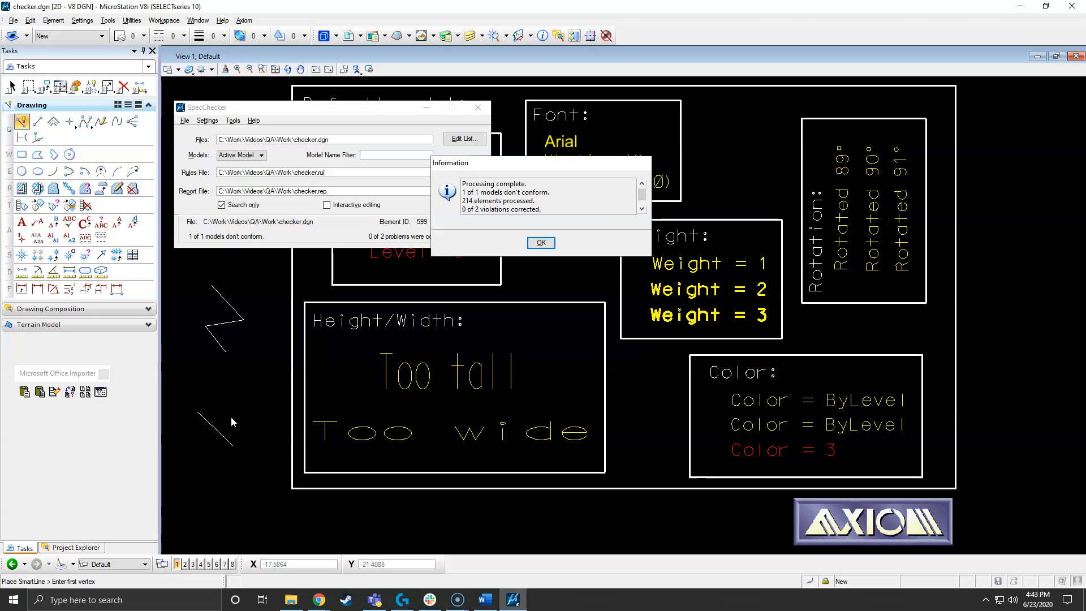
pyautogui.click(549, 245)
pyautogui.rightClick(273, 342)
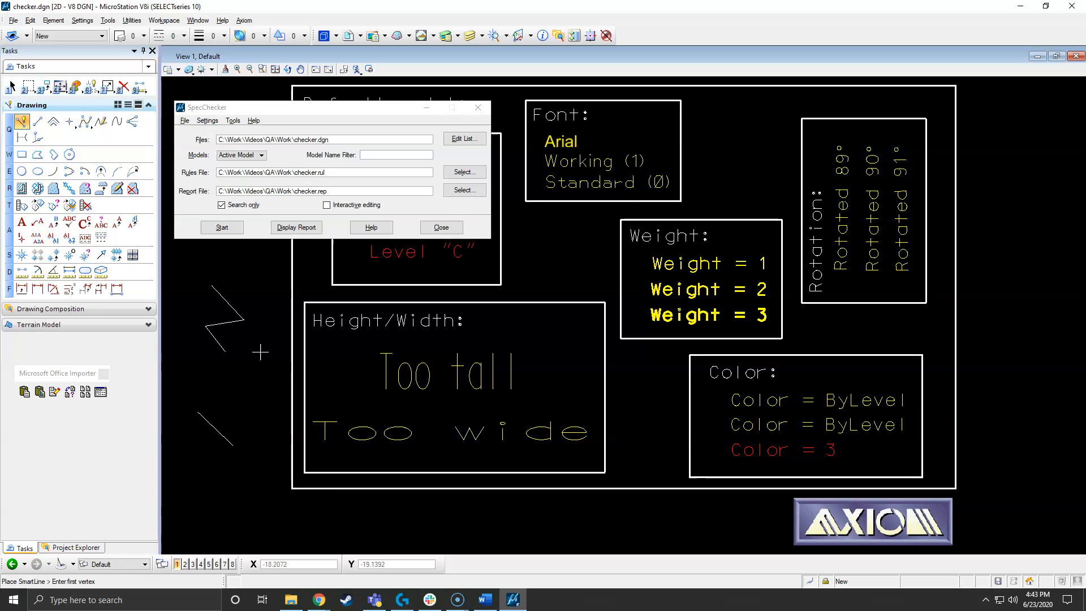
pyautogui.click(477, 232)
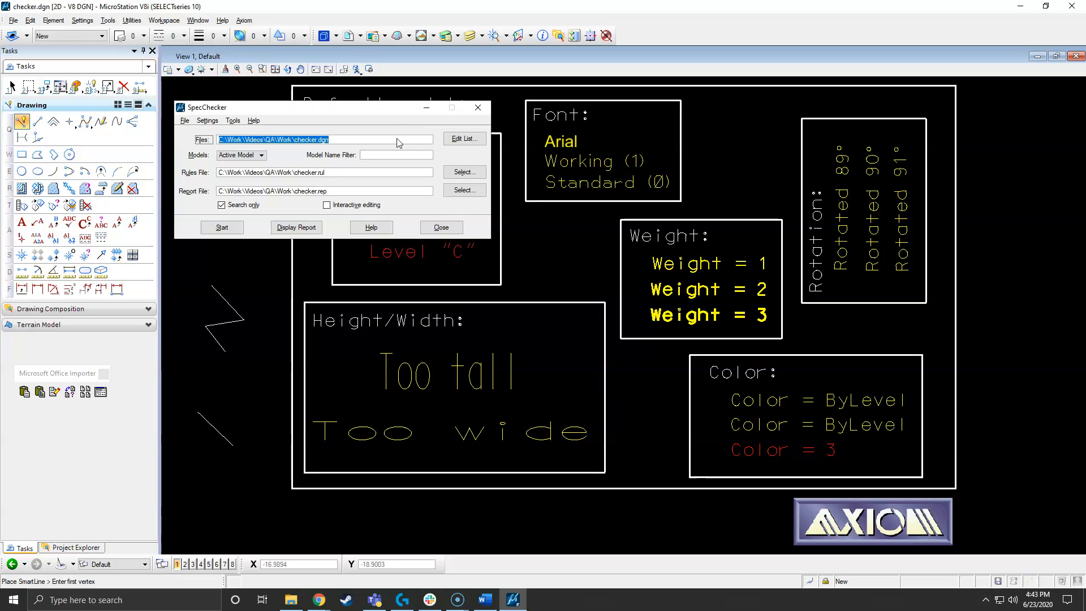
pyautogui.click(376, 141)
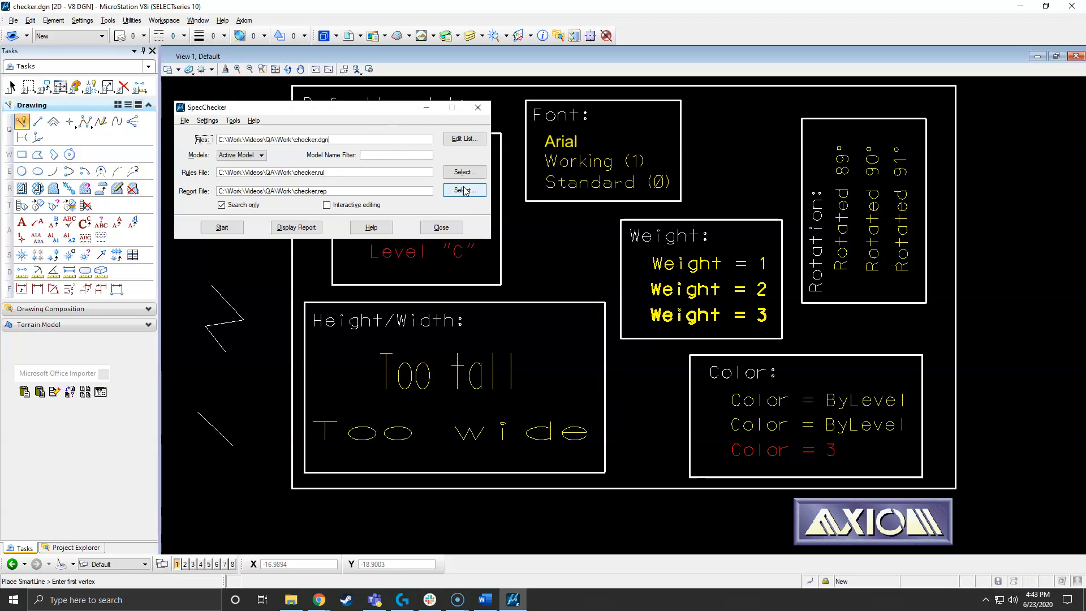